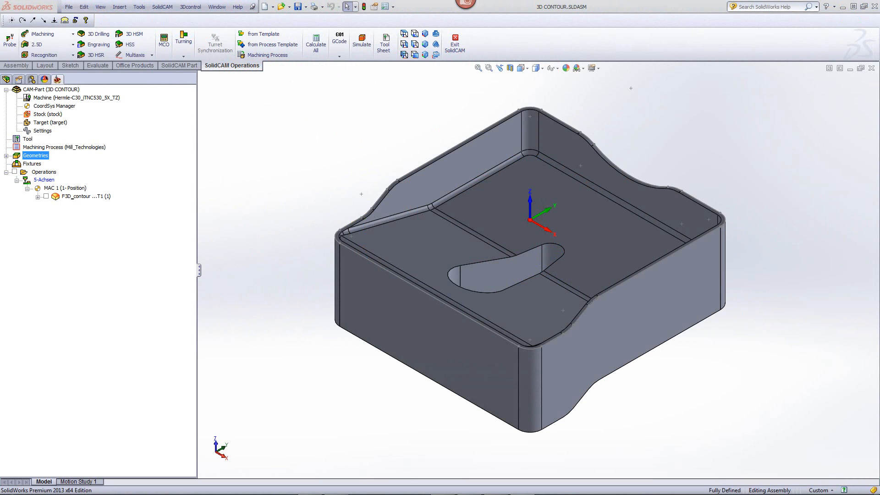
Add a 2.5D Contour 3D operation and assign the contour1 geometry to it
click(87, 196)
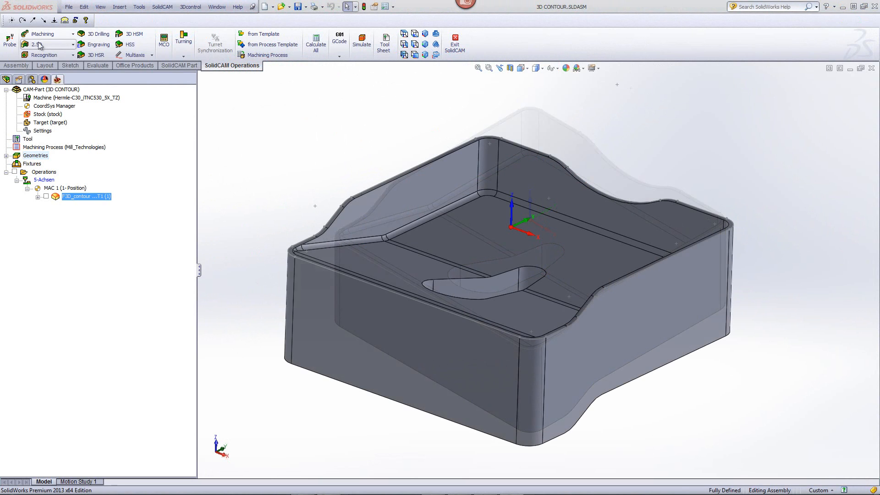
click(39, 45)
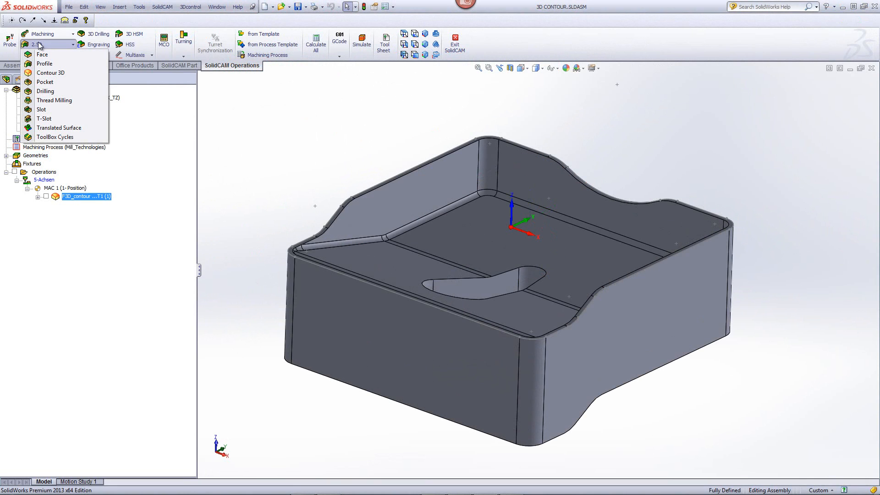
click(50, 73)
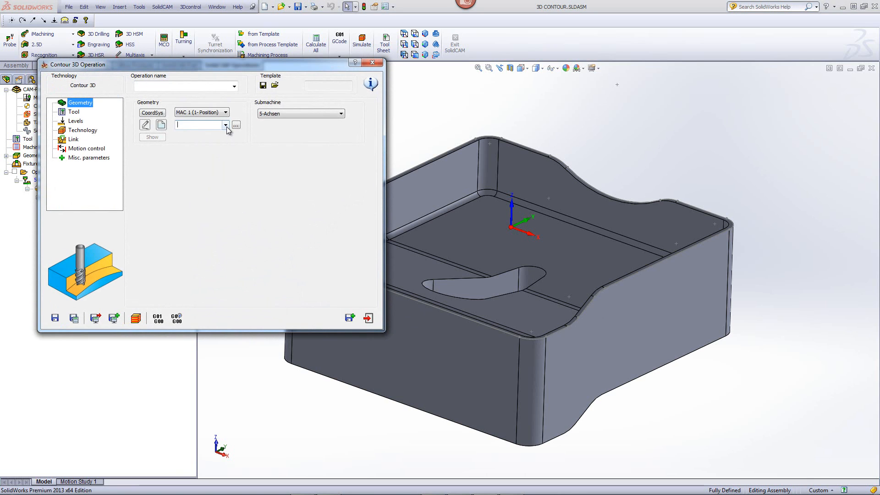
click(225, 125)
click(210, 139)
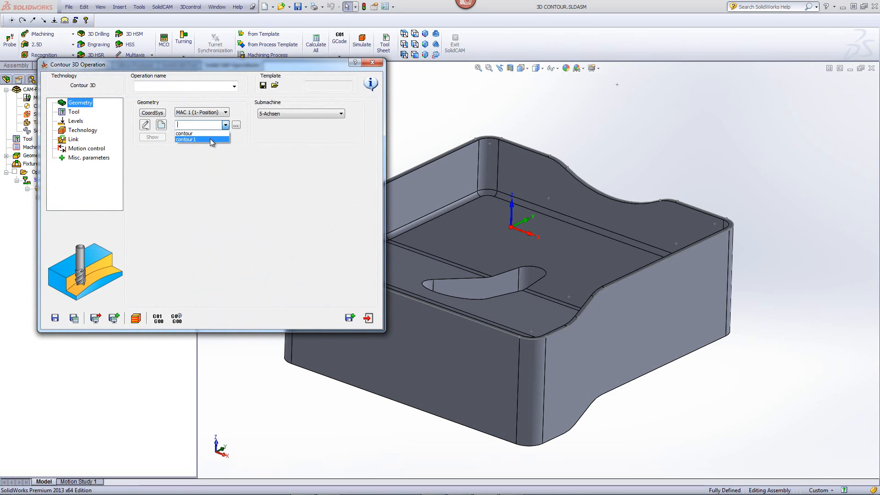
Show the contour1 geometry on the model and examine the chain around the inner floor from several angles
click(151, 138)
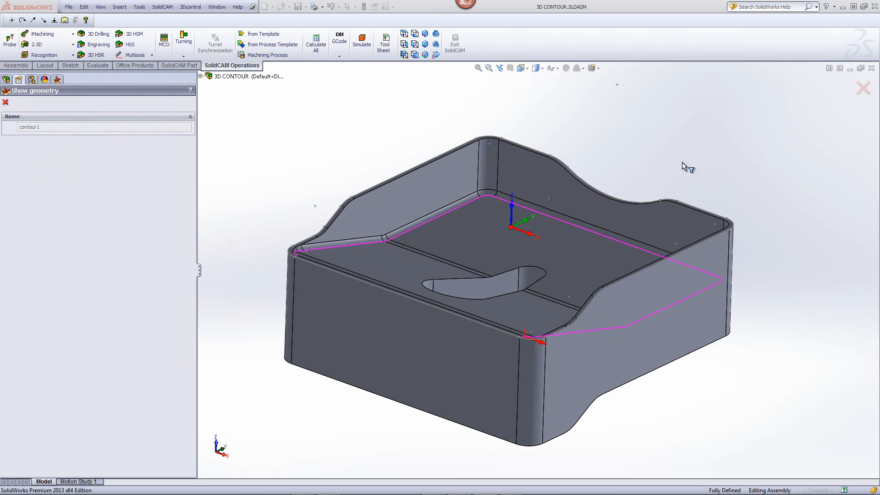
key(Right)
key(Right)
key(Right)
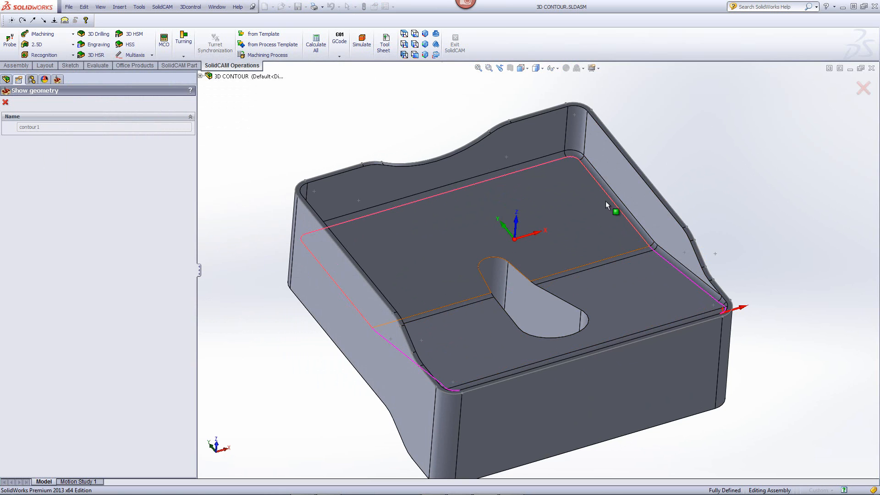
key(Right)
key(Right)
key(Right)
key(Right)
key(Right)
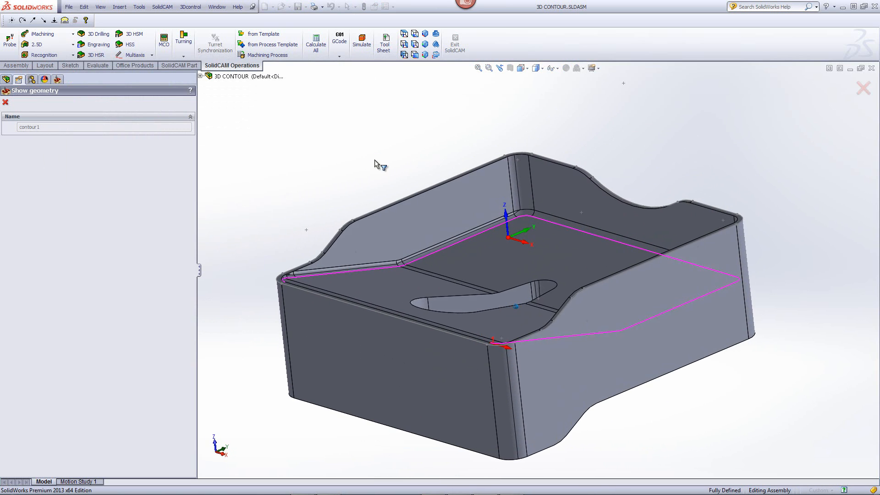
Select tool number 3, the 10 mm ball nose mill, for the Contour 3D operation
click(82, 112)
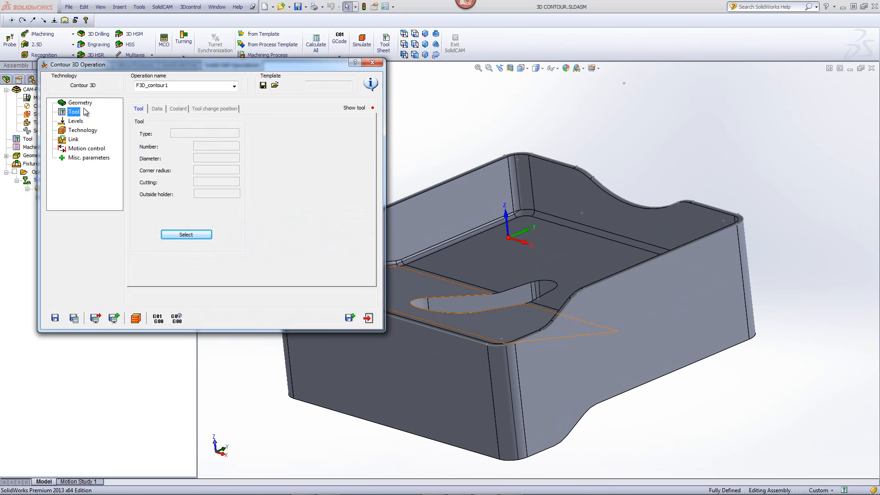
click(186, 235)
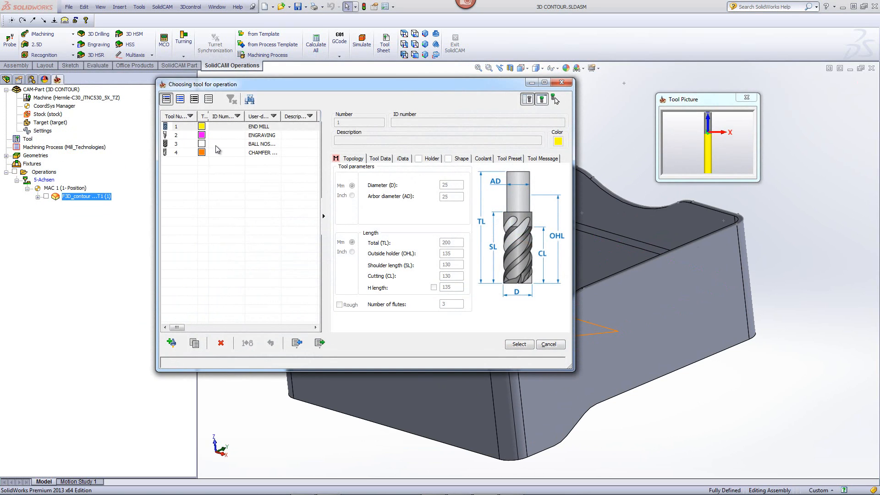
click(216, 145)
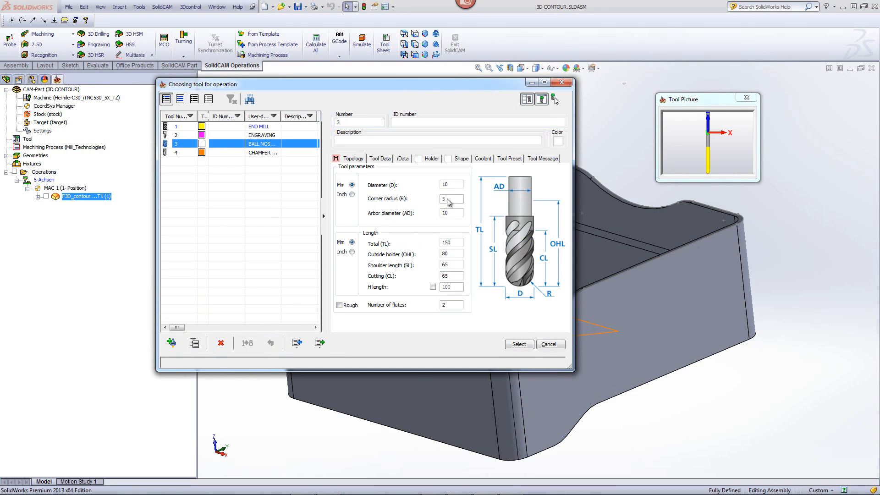
click(520, 345)
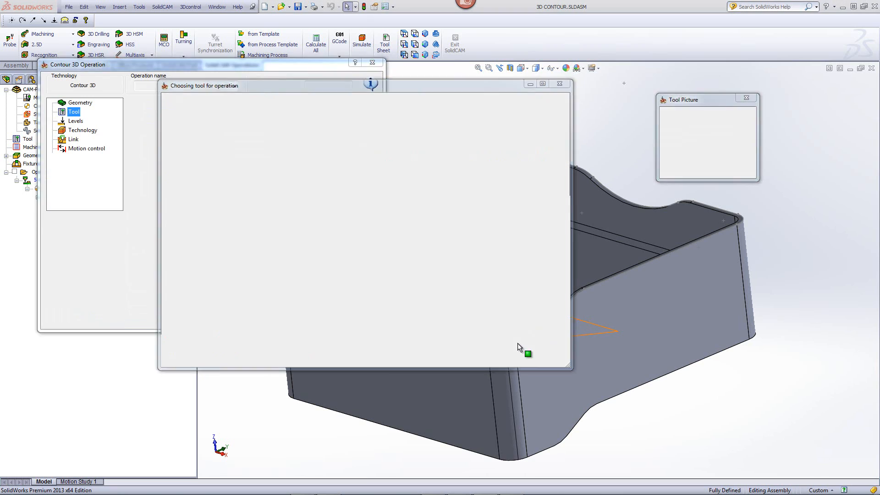
Keep the tool reference at Tip, set an arc lead-in of radius 10 and make the lead-out the same as the lead-in
click(78, 130)
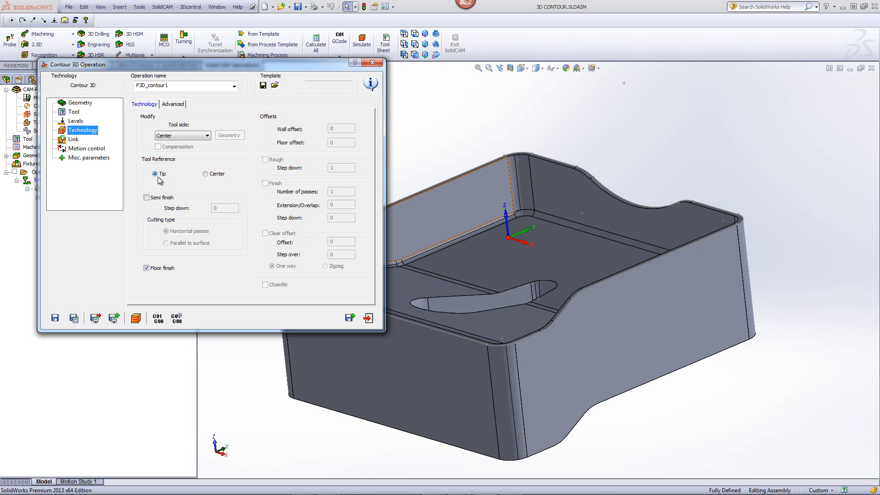
click(74, 140)
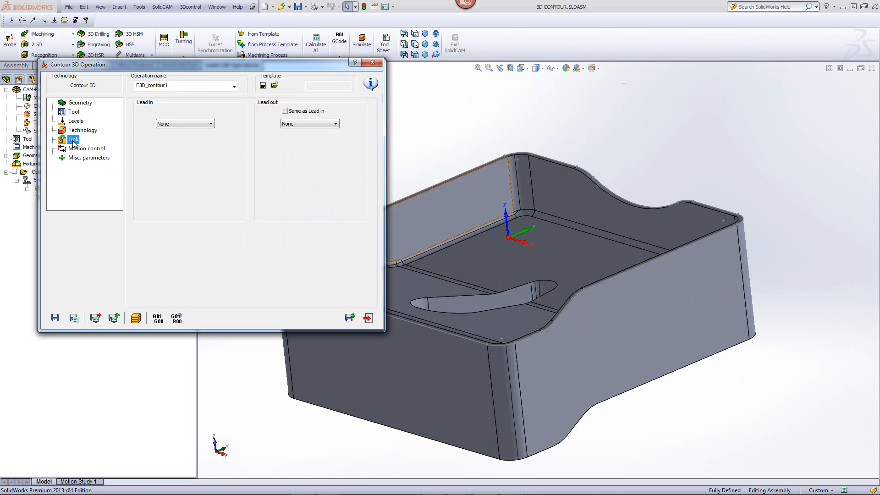
click(168, 123)
click(167, 138)
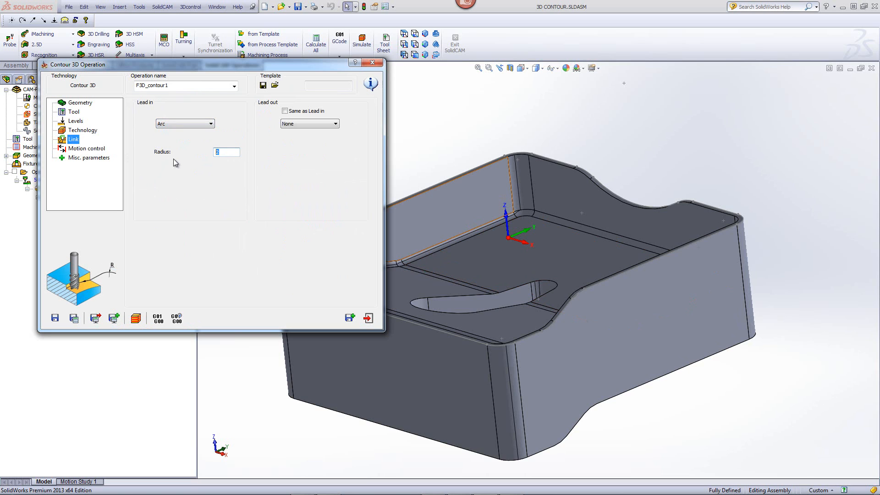
text(10)
click(285, 111)
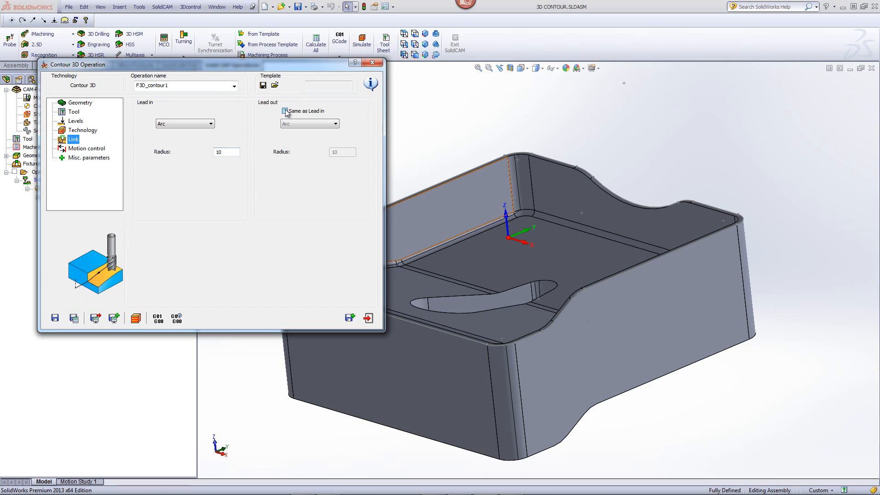
Simulate the Contour 3D operation in Host CAD and advance the tool move by move through the approach into the contour
click(136, 319)
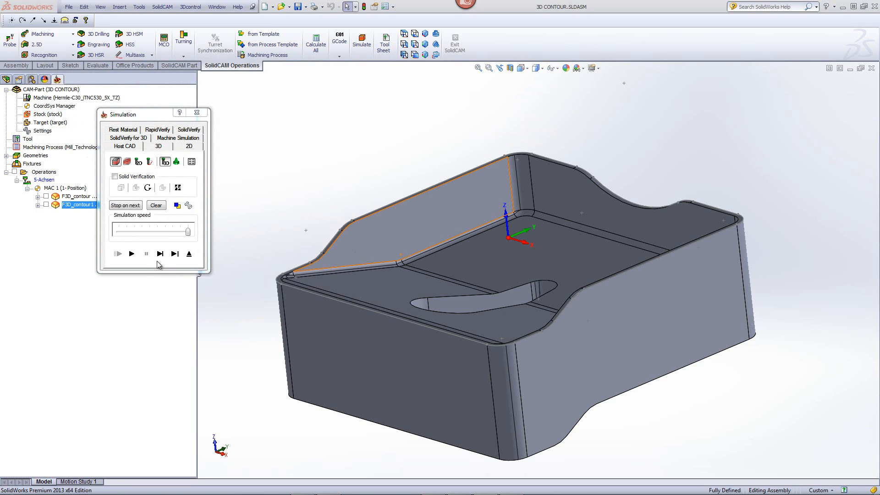
click(160, 254)
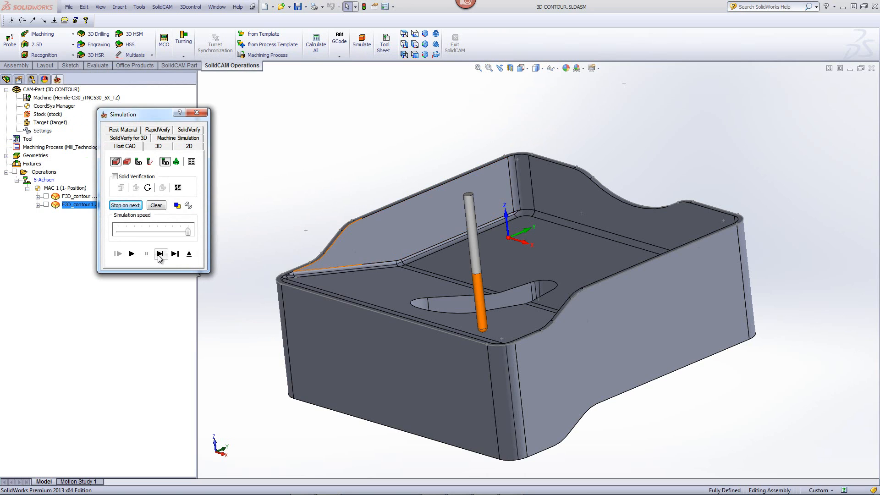
click(160, 254)
click(160, 253)
click(158, 256)
click(158, 256)
click(158, 256)
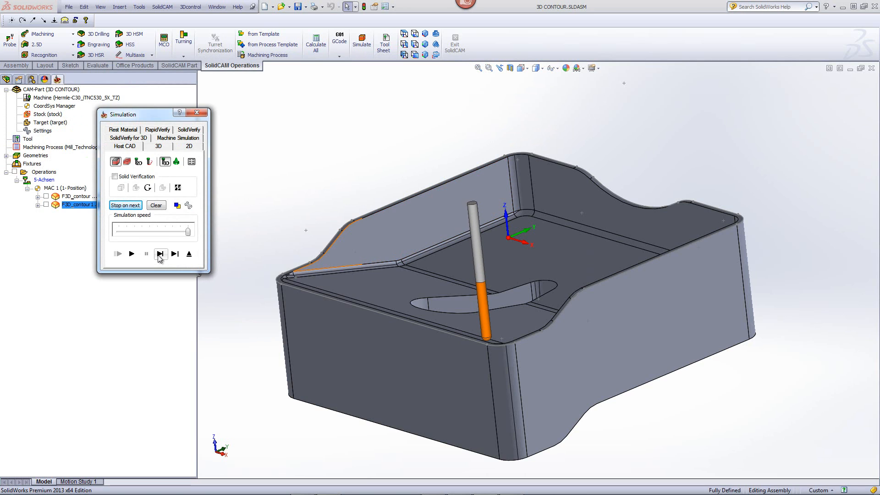
click(158, 256)
click(158, 256)
click(158, 257)
click(158, 256)
click(158, 256)
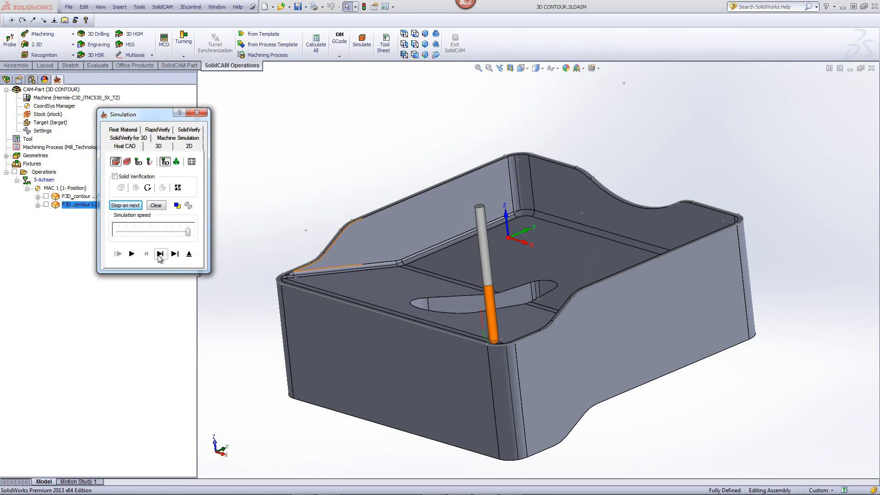
click(158, 257)
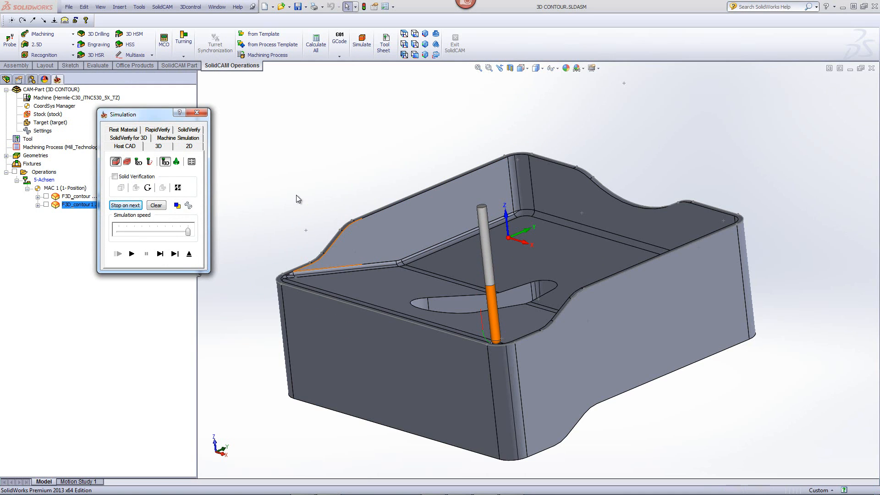
Continue the simulation move by move around the corner, examining the tool's path along the inner floor contour
middle_drag(296, 197, 595, 307)
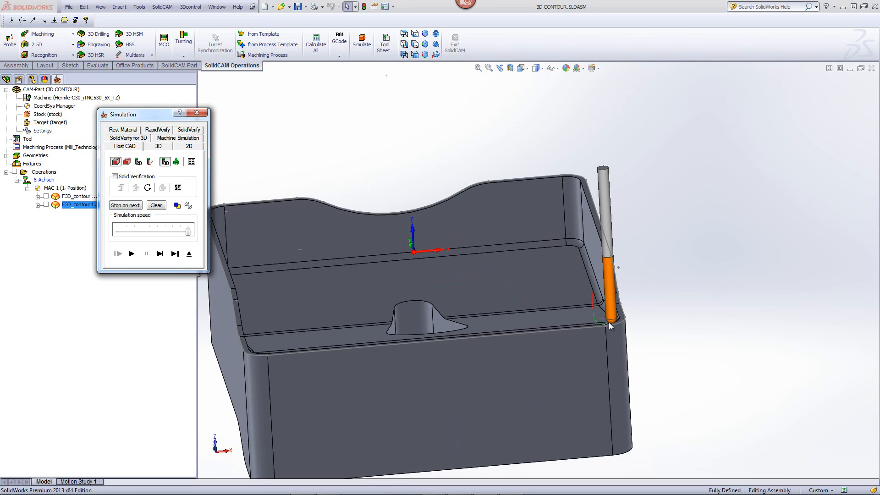
click(160, 254)
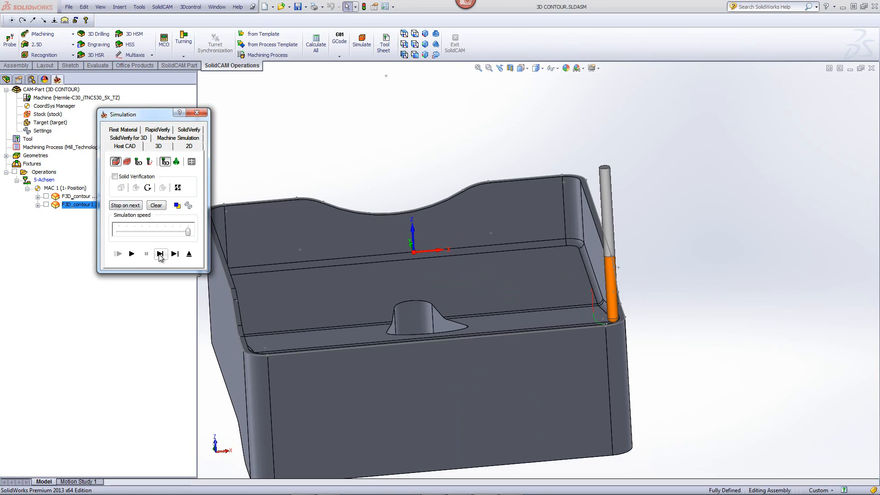
click(160, 254)
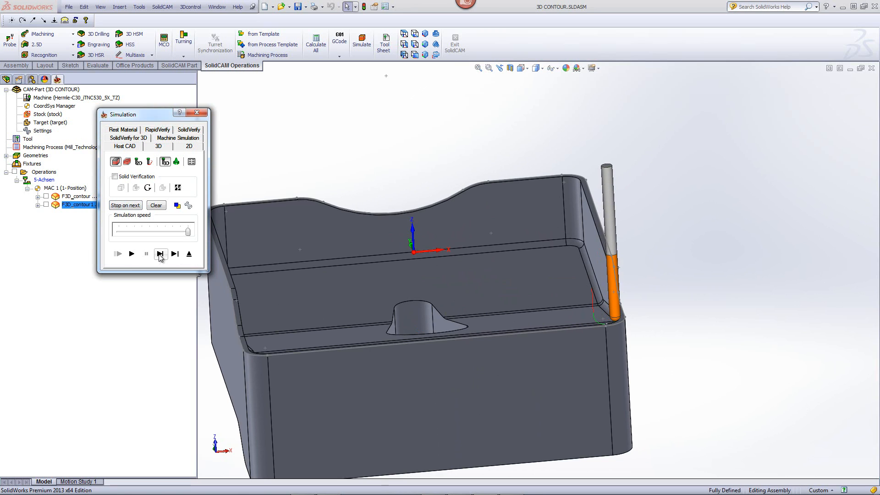
click(160, 258)
click(160, 258)
click(160, 258)
click(160, 258)
click(160, 258)
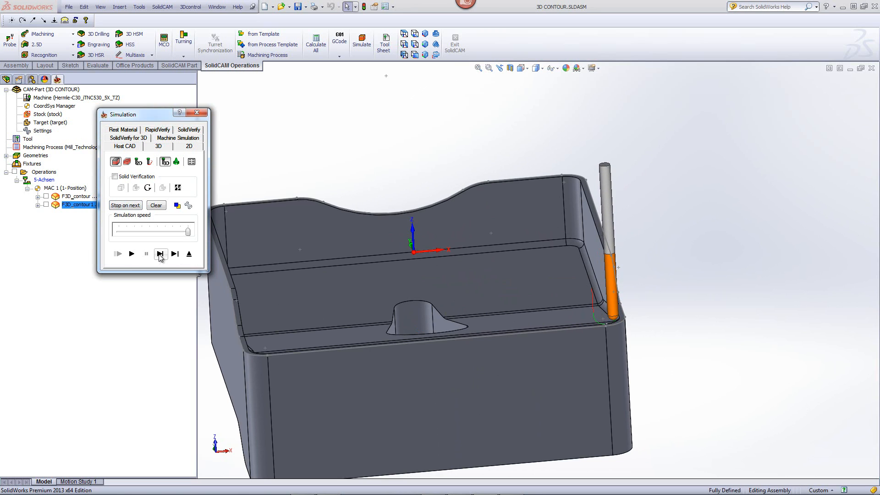
click(159, 258)
click(159, 255)
click(159, 255)
click(159, 255)
click(159, 255)
click(159, 255)
click(159, 255)
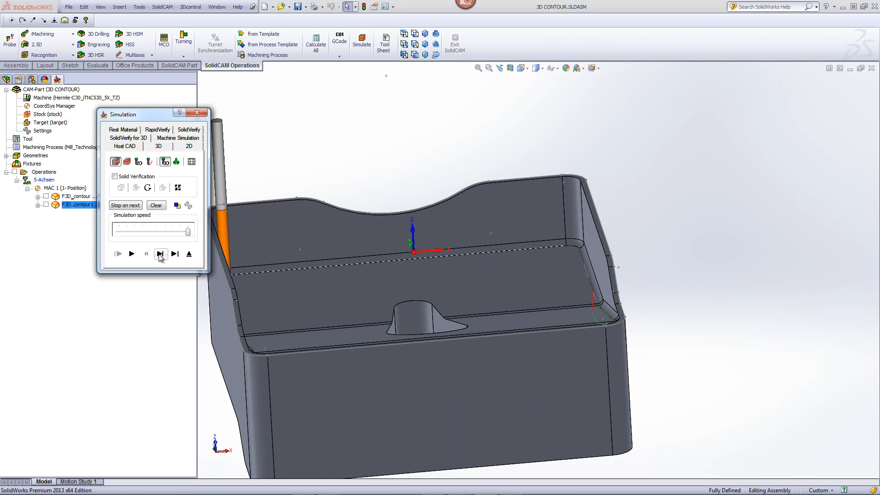
click(159, 256)
click(159, 255)
click(160, 255)
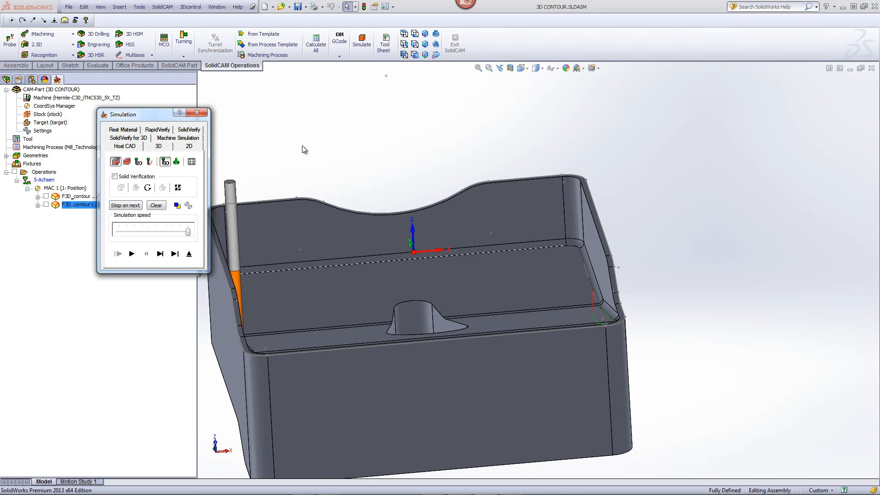
Reduce the simulation speed and play the rest of the toolpath continuously, viewing the tool close up
middle_drag(340, 130, 312, 194)
scroll(312, 194, down, 2)
scroll(312, 196, down, 4)
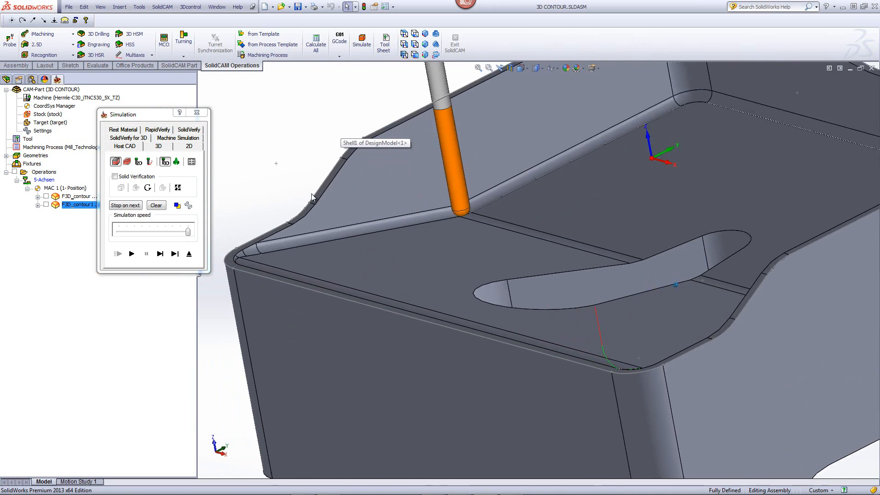
drag(188, 232, 134, 231)
click(132, 254)
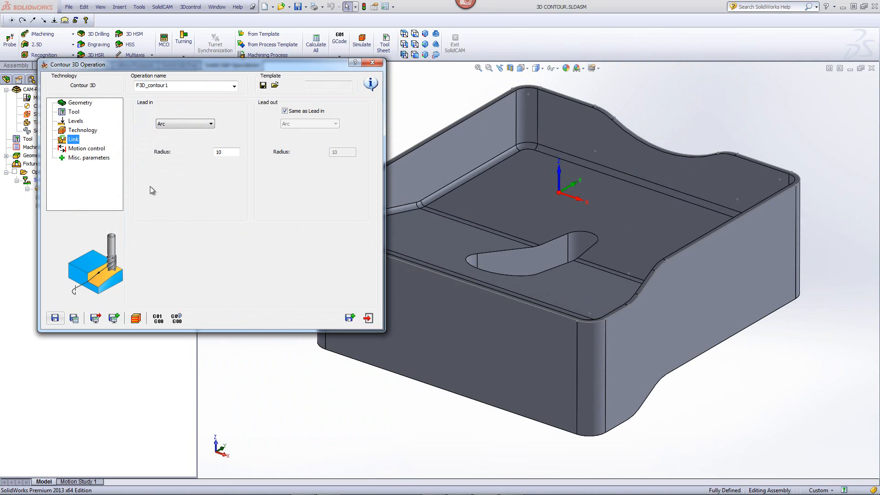
Enable semi finish for the Contour 3D operation with a step down of 3, keeping horizontal passes
click(94, 130)
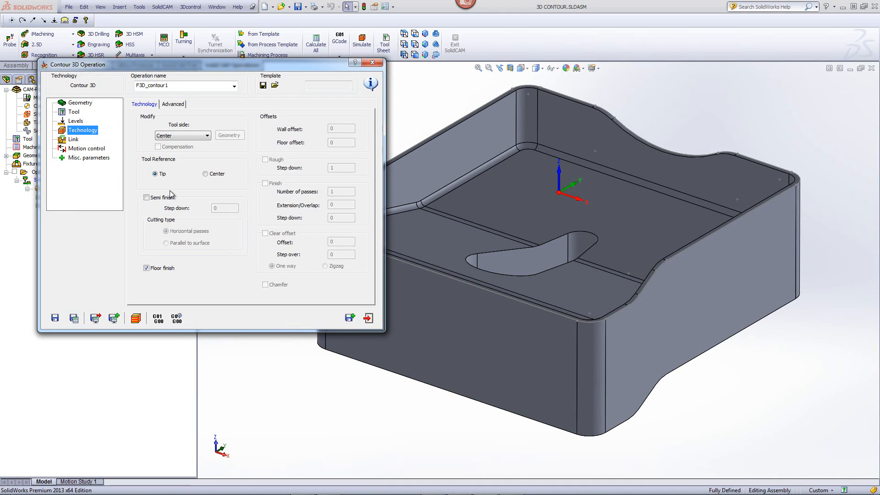
click(146, 198)
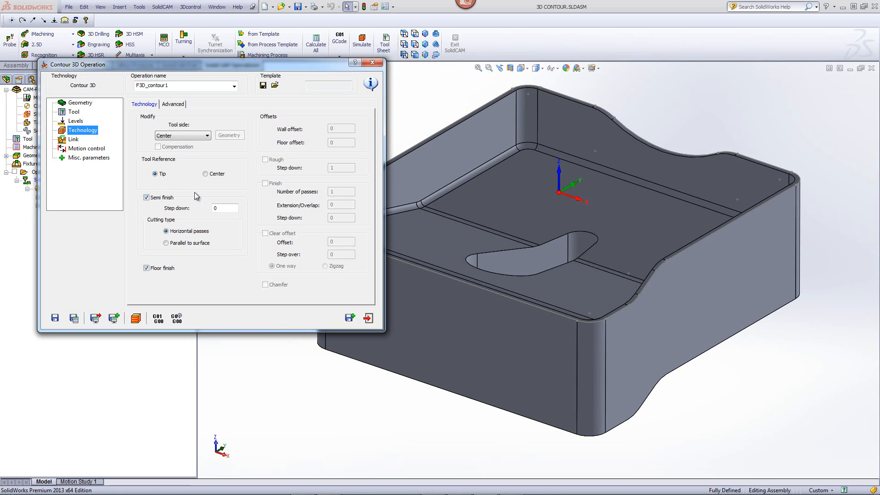
click(226, 208)
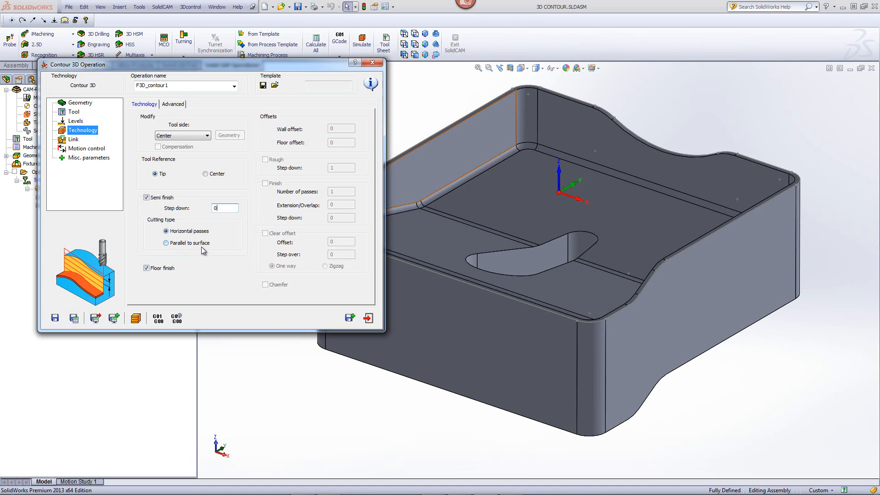
drag(239, 64, 207, 67)
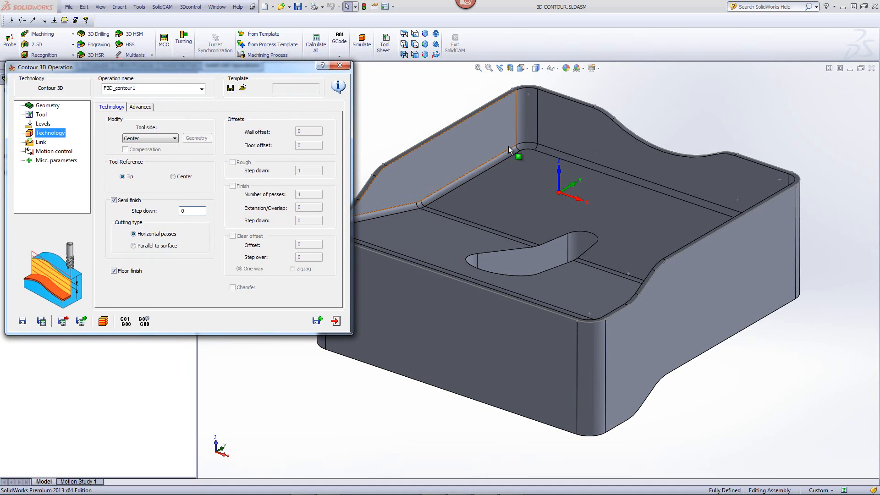
drag(226, 69, 473, 72)
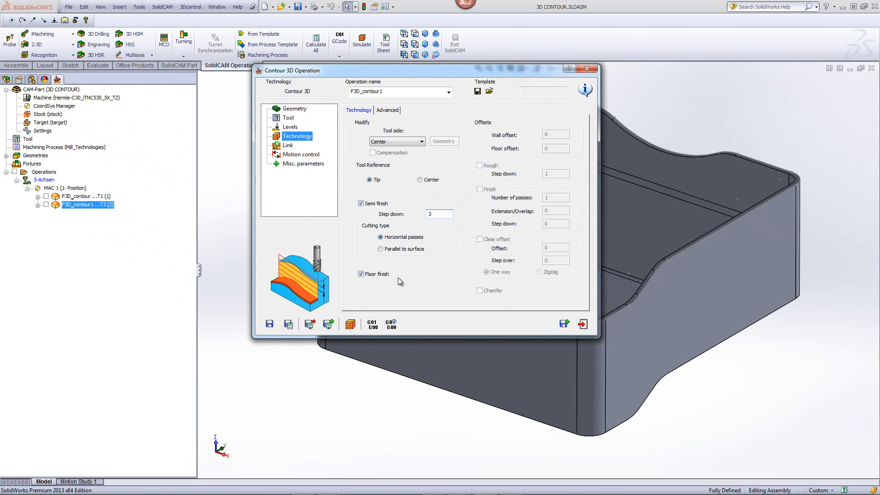
Save, calculate and simulate the horizontal semi-finish passes in Host CAD at increased speed, and exit the simulation
click(354, 323)
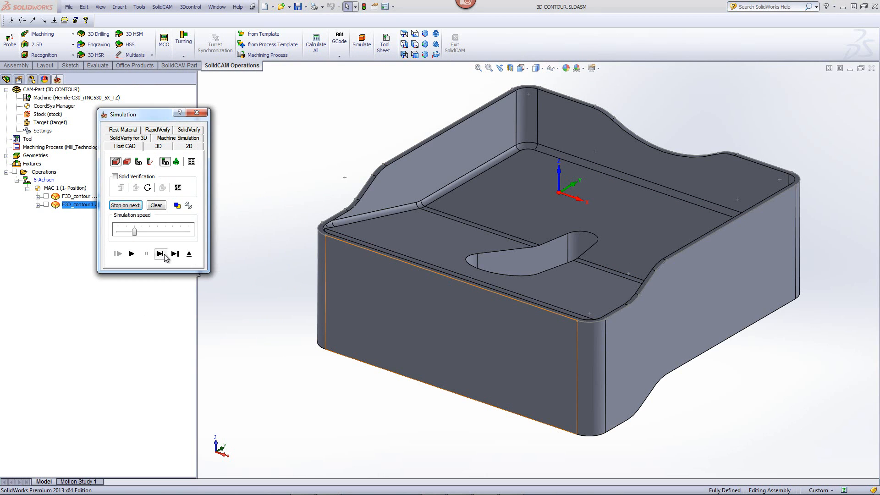
click(131, 253)
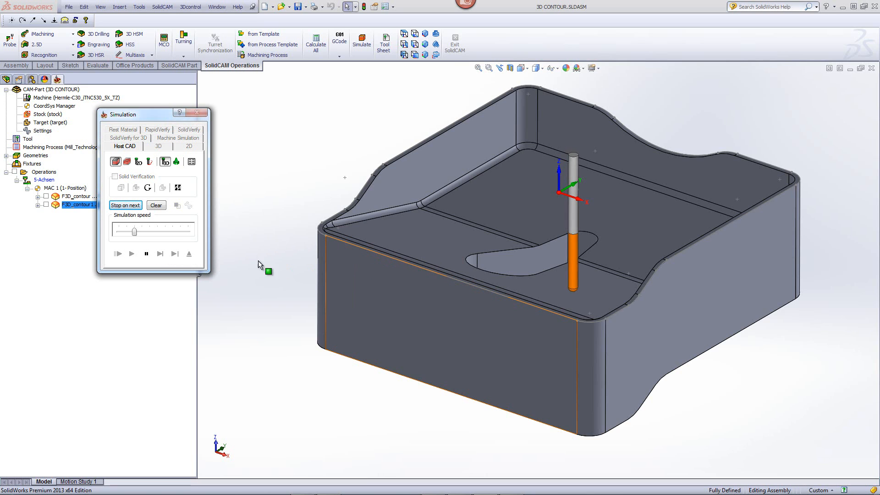
click(153, 231)
click(153, 231)
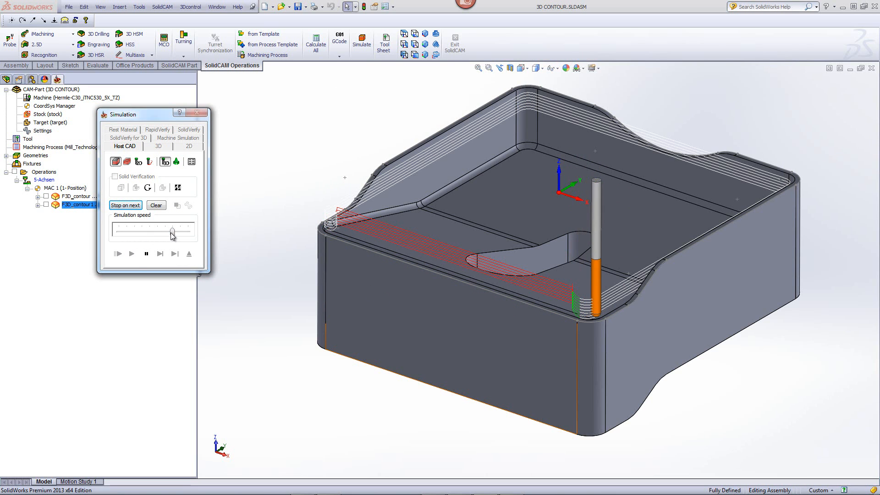
drag(149, 231, 172, 231)
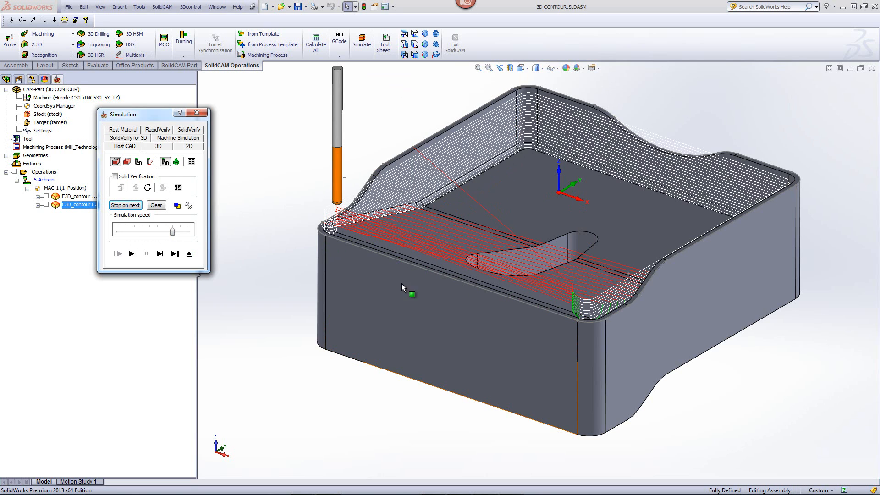
click(189, 255)
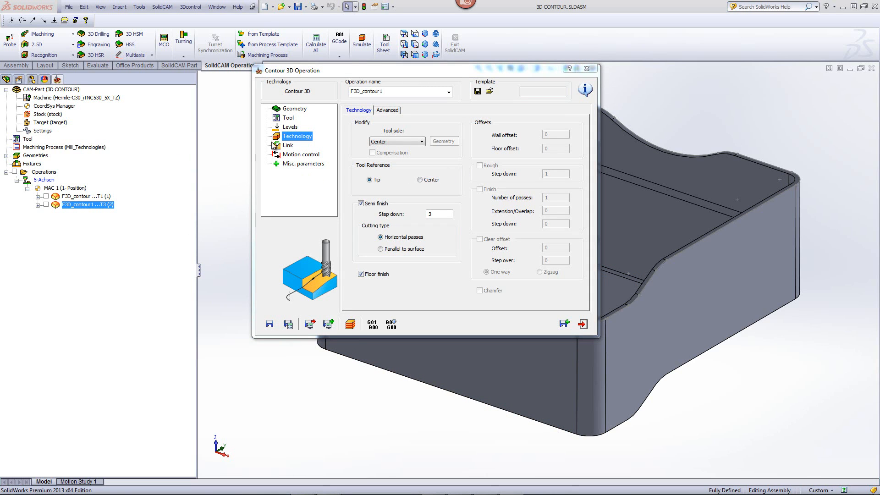
Set the contour depth to 5 in the milling levels of the Contour 3D operation
click(290, 128)
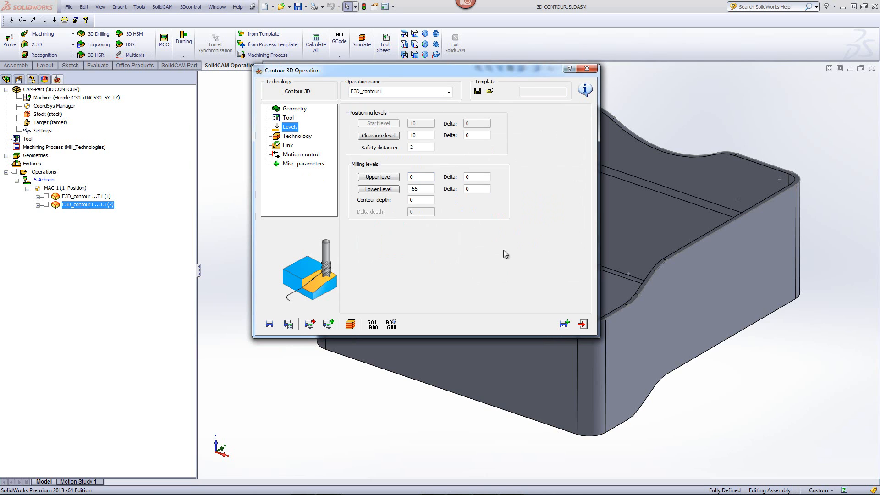
click(420, 198)
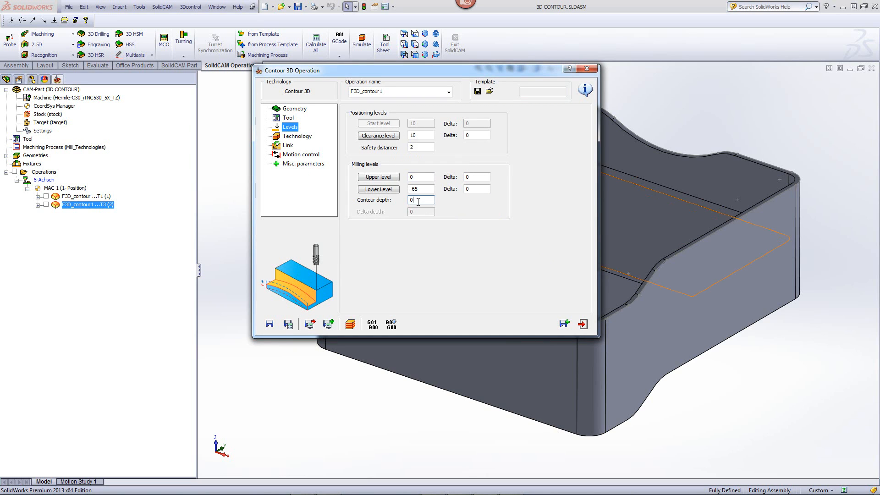
drag(417, 201, 391, 202)
text(5)
Change the semi-finish cutting type to Parallel to surface with a step down of 1
click(297, 137)
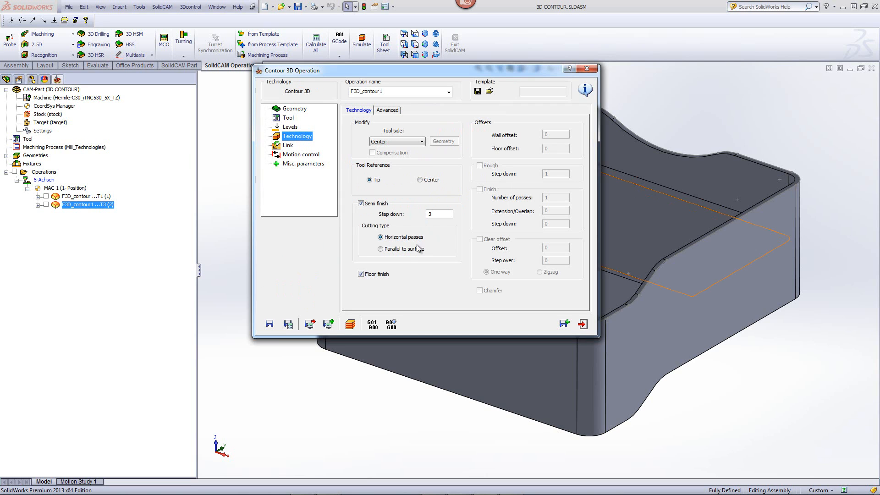
mouse_move(380, 250)
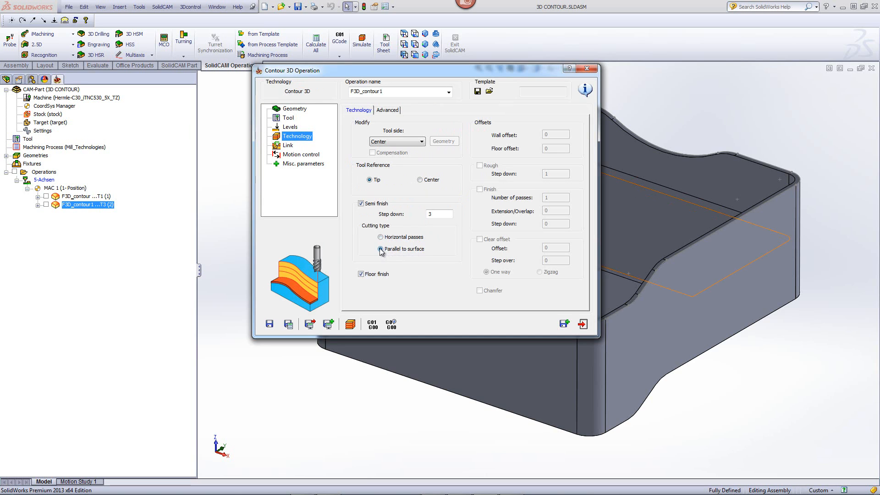
click(431, 214)
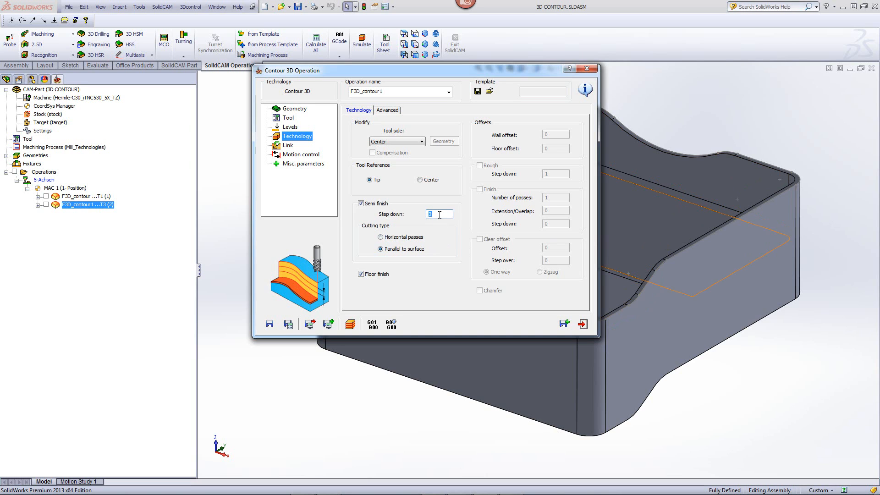
text(1)
Simulate the updated Contour 3D operation in SolidVerify and increase the simulation speed while it cuts
click(350, 325)
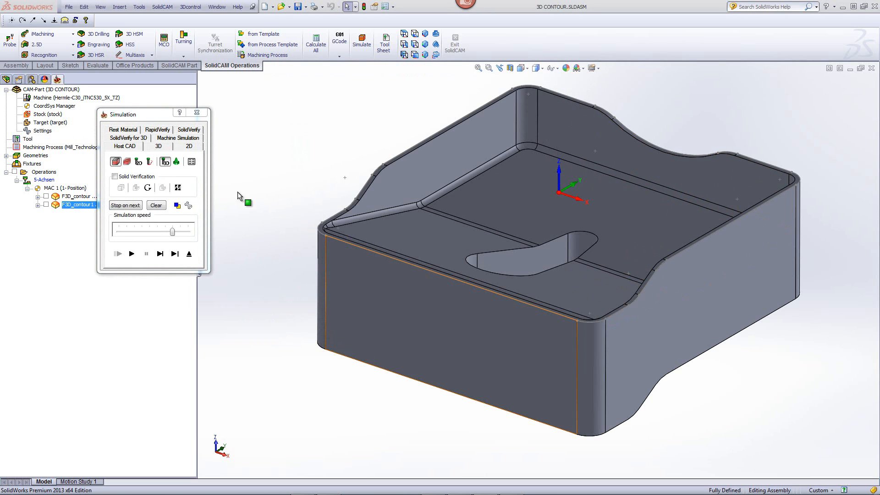
click(191, 131)
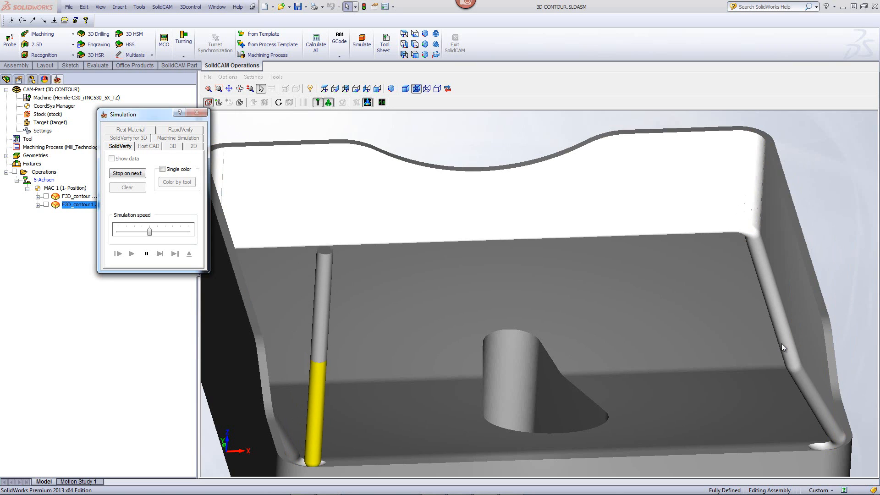
drag(150, 232, 169, 232)
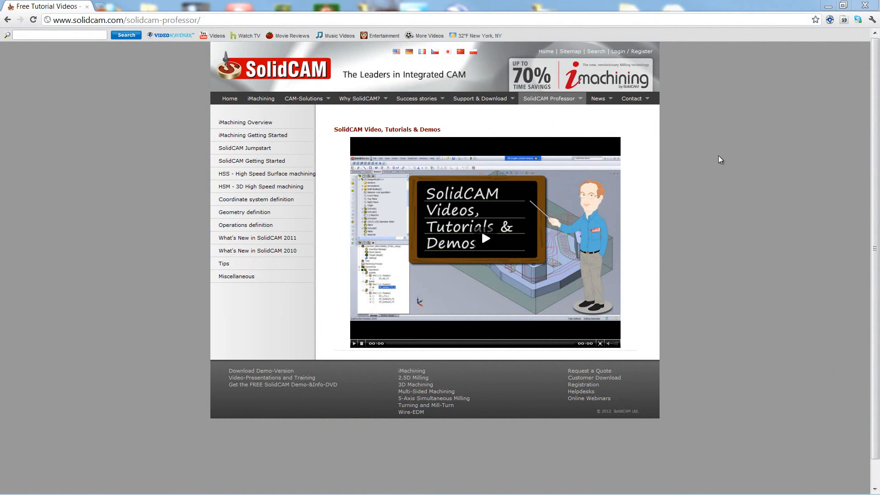
mouse_move(559, 102)
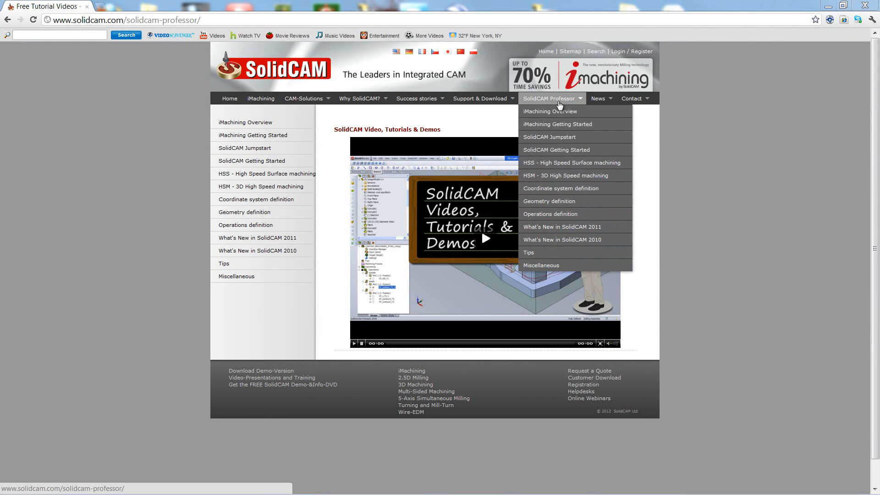